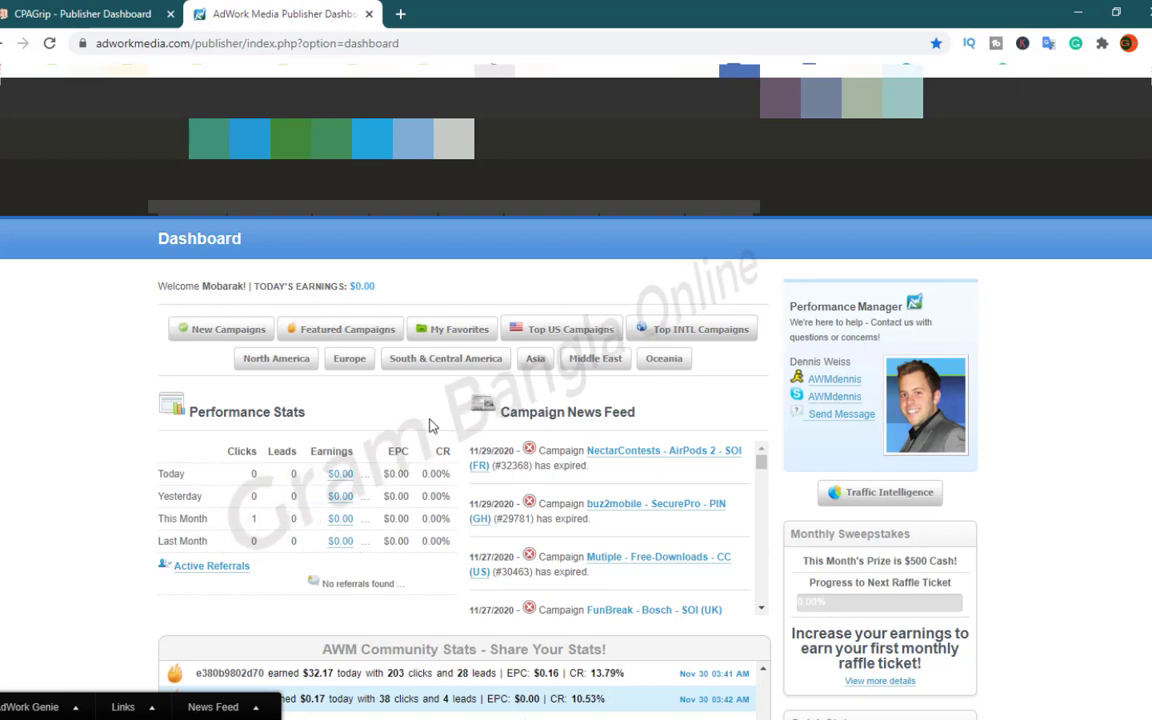
- Look over the CPAGrip and AdWork Media publisher dashboards, alternating between the two
click(80, 12)
click(298, 10)
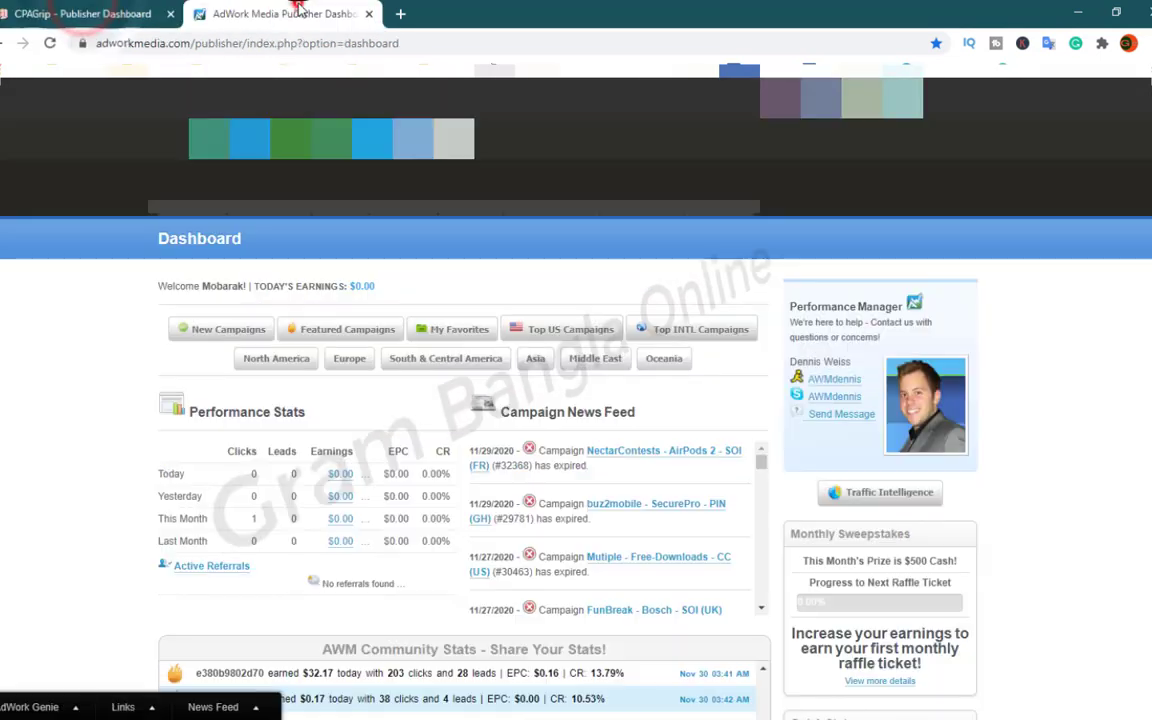
click(90, 12)
click(290, 12)
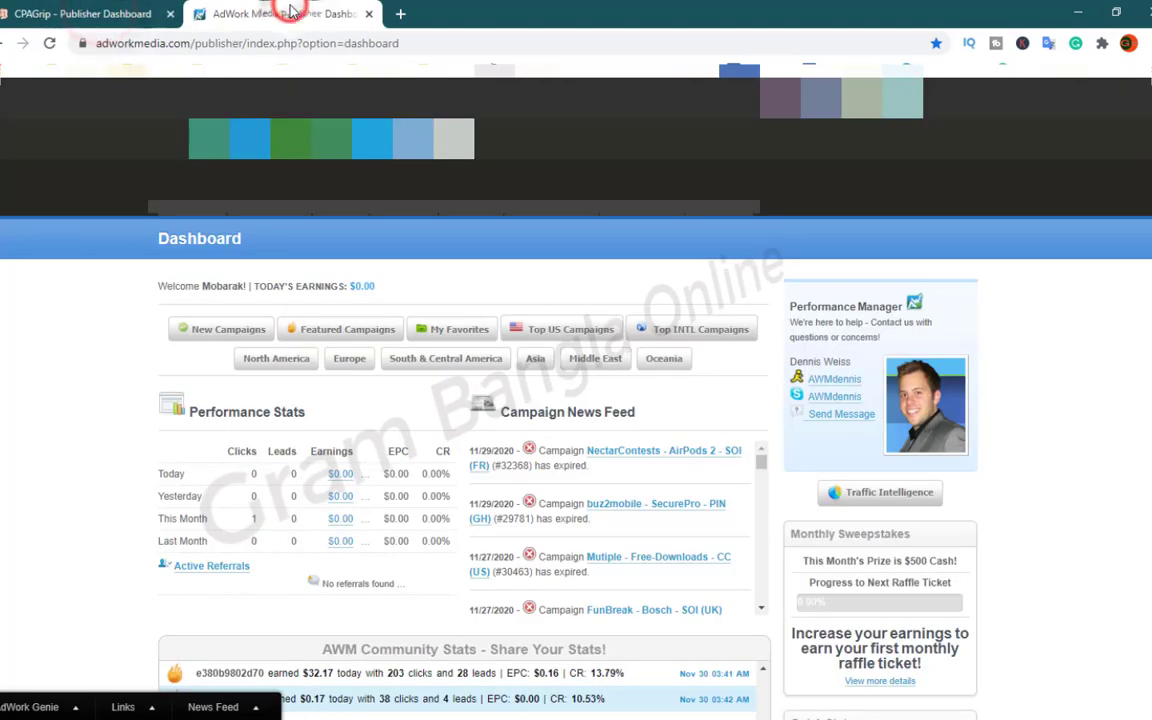
click(100, 12)
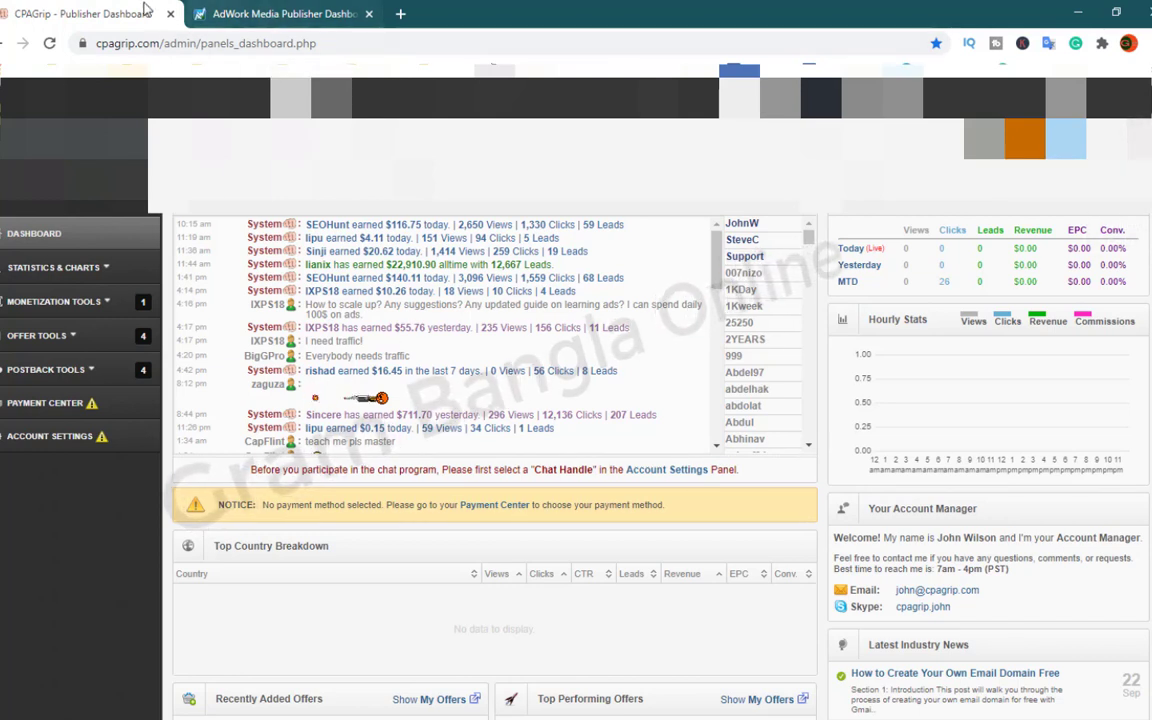
click(301, 14)
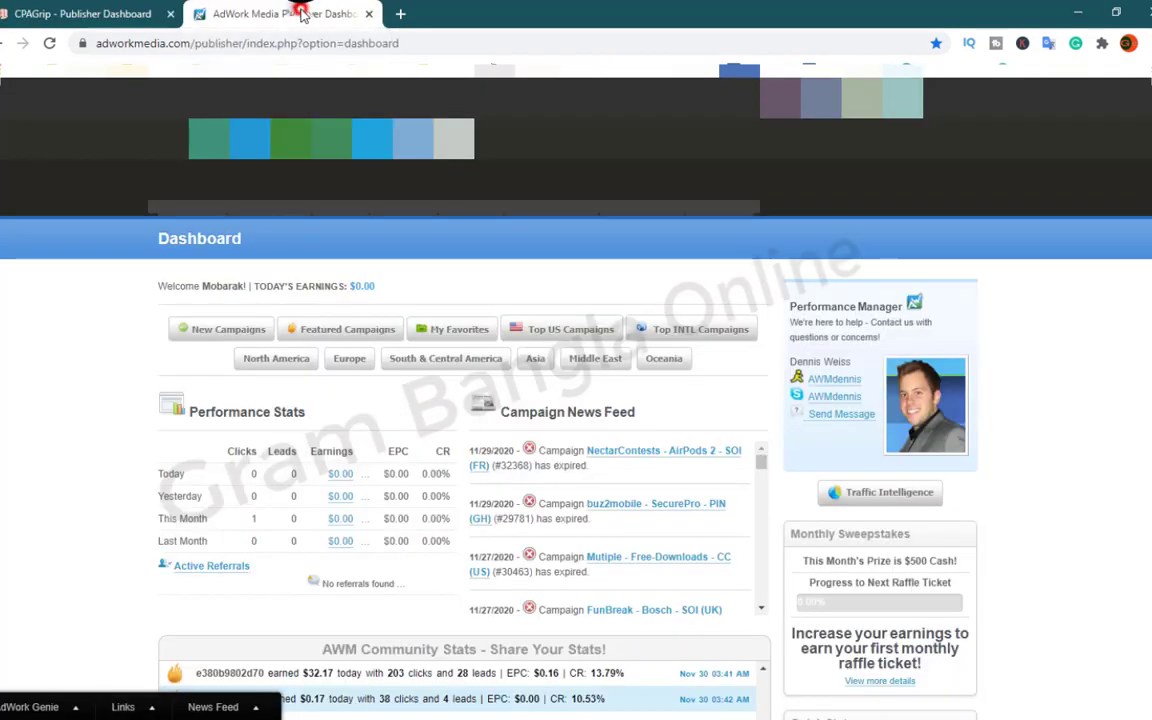
- Open the CPAGrip new publisher registration form from its login page and clear the prefilled email address
click(78, 13)
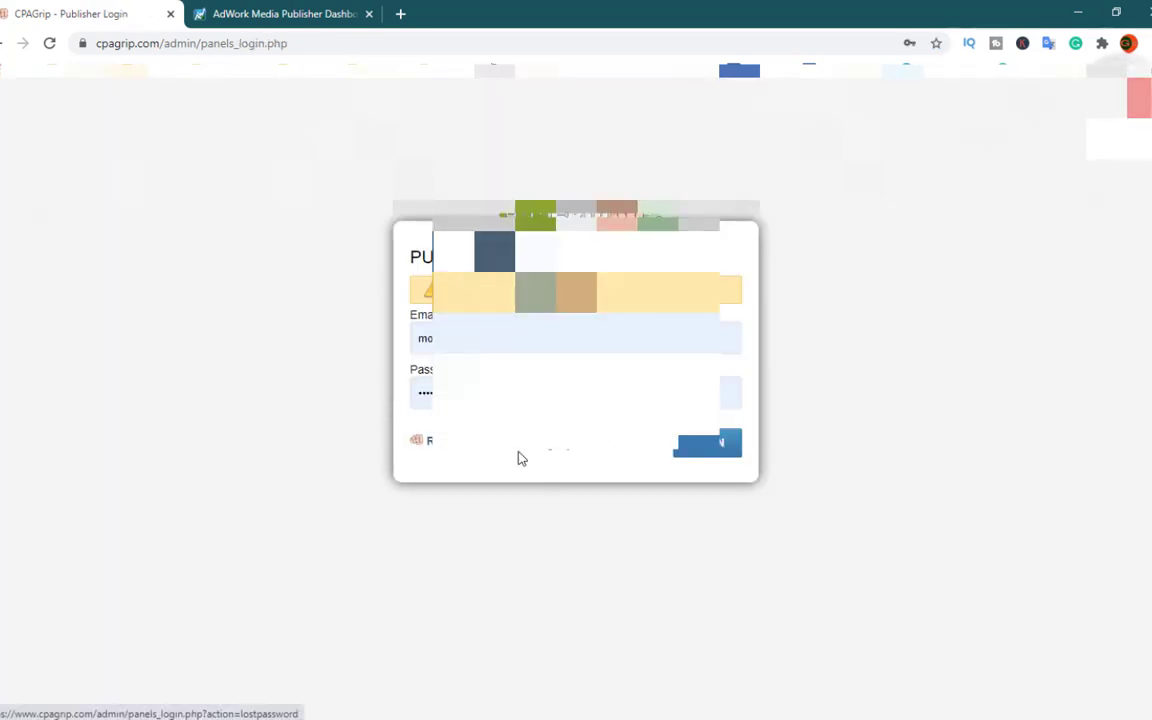
click(453, 452)
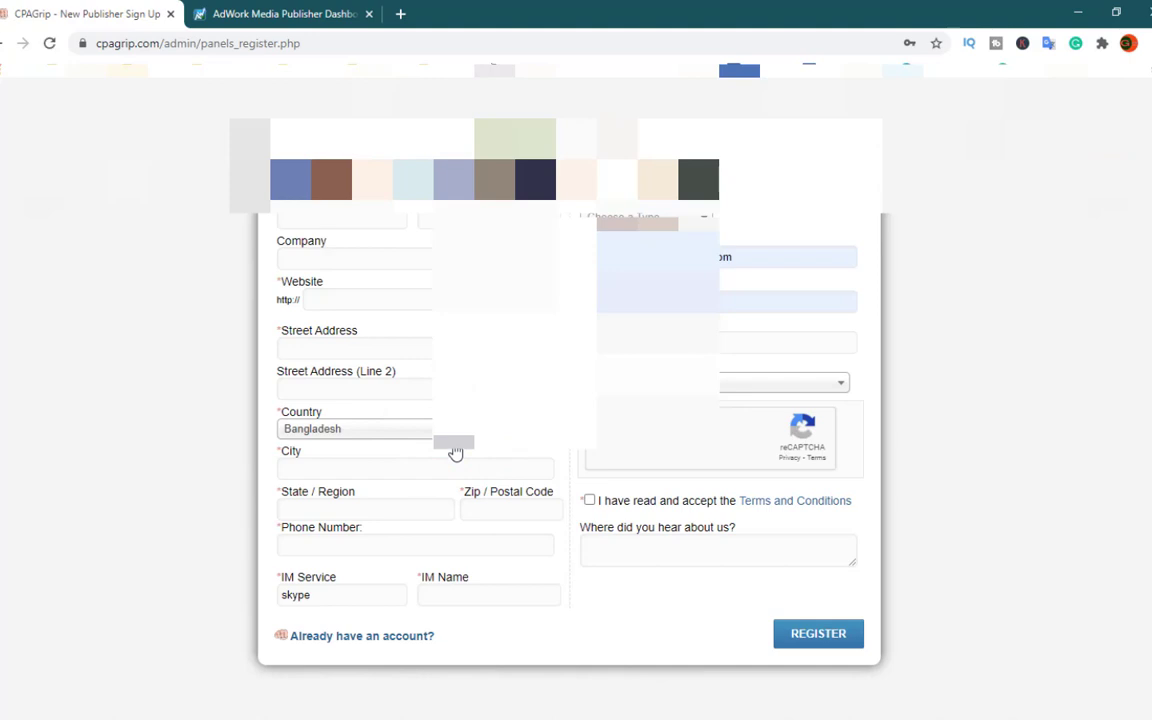
click(733, 257)
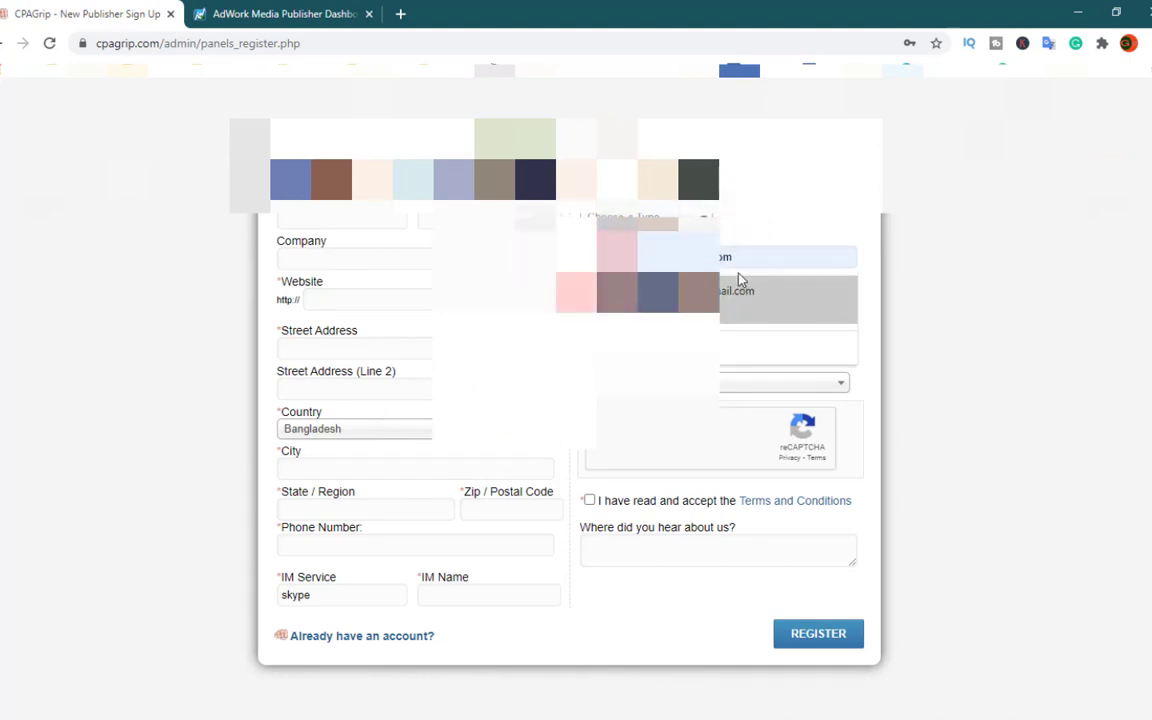
click(944, 293)
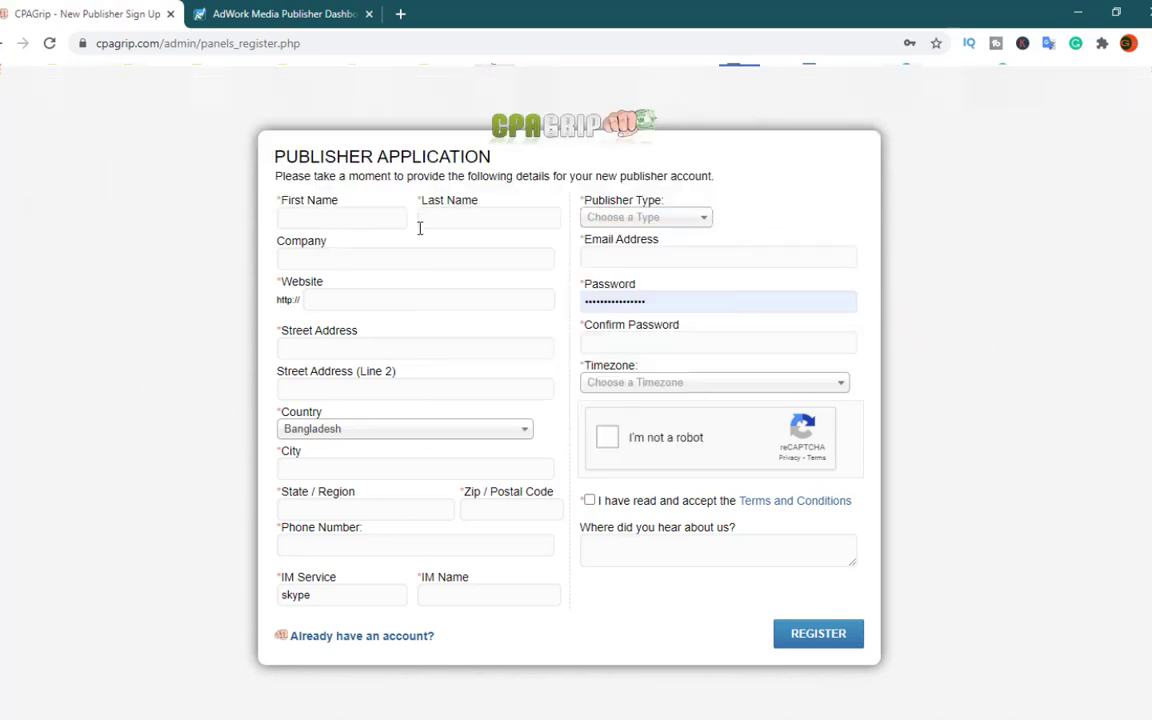
- Go through the name, company, street address, state, zip code, phone and IM name fields of the CPAGrip application
click(336, 217)
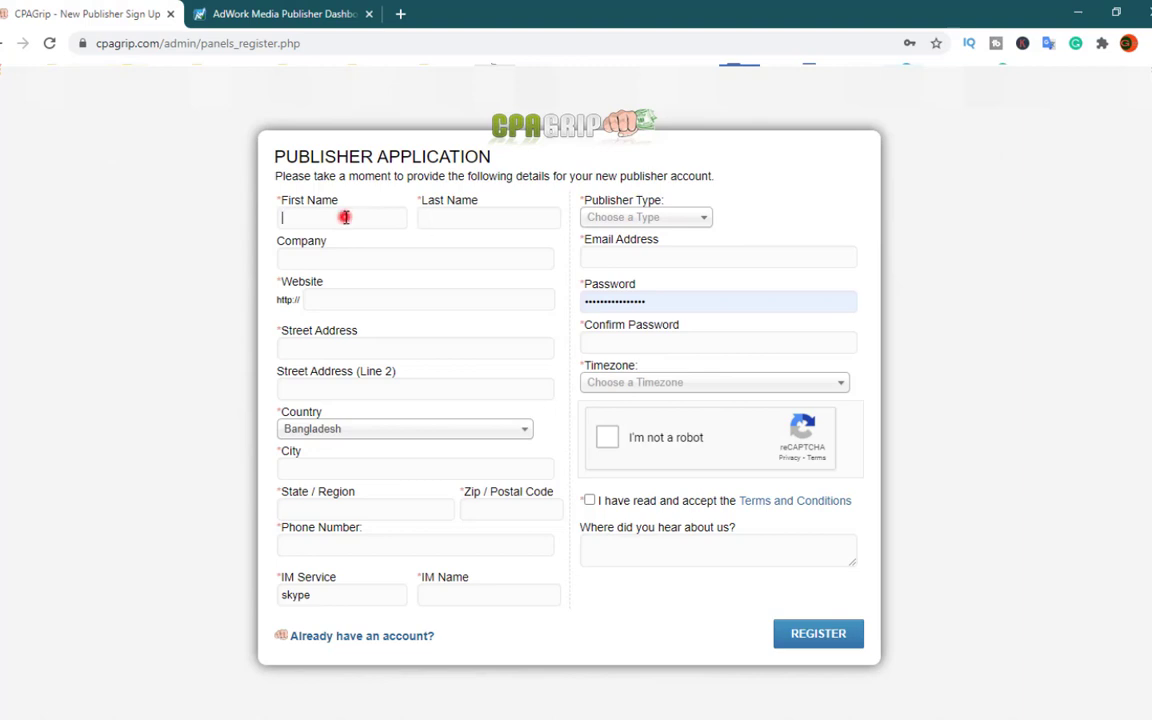
click(460, 217)
click(288, 215)
click(312, 260)
scroll(363, 270, down, 1)
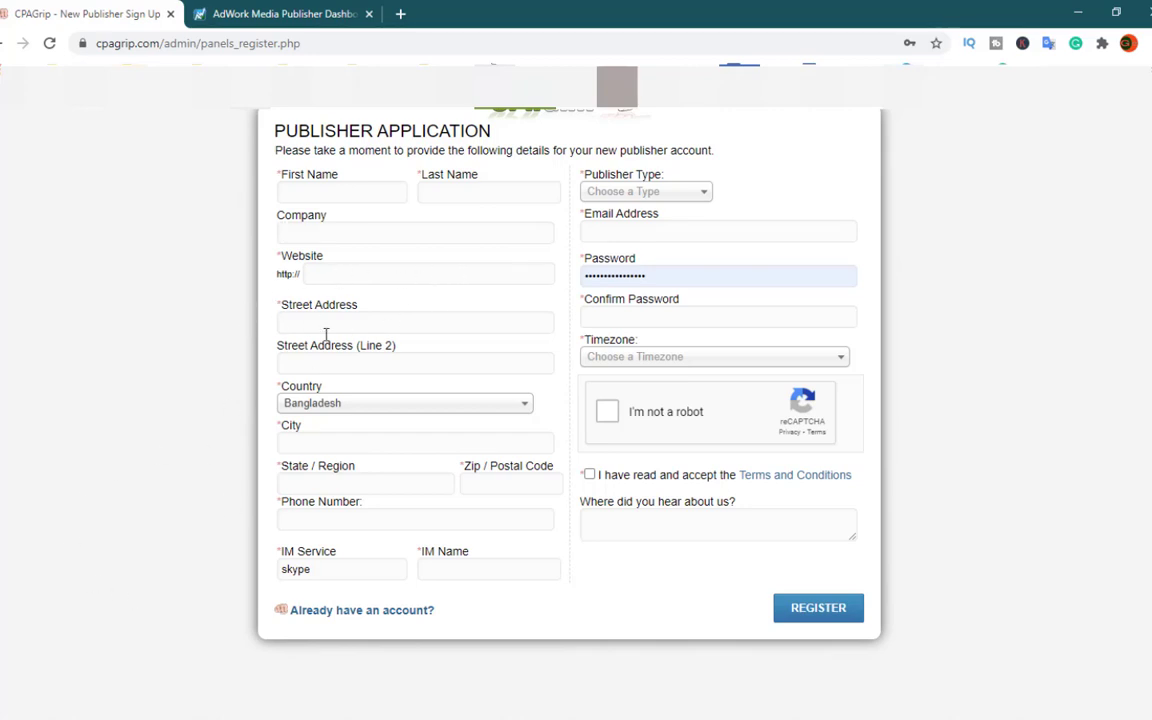
click(358, 318)
click(329, 482)
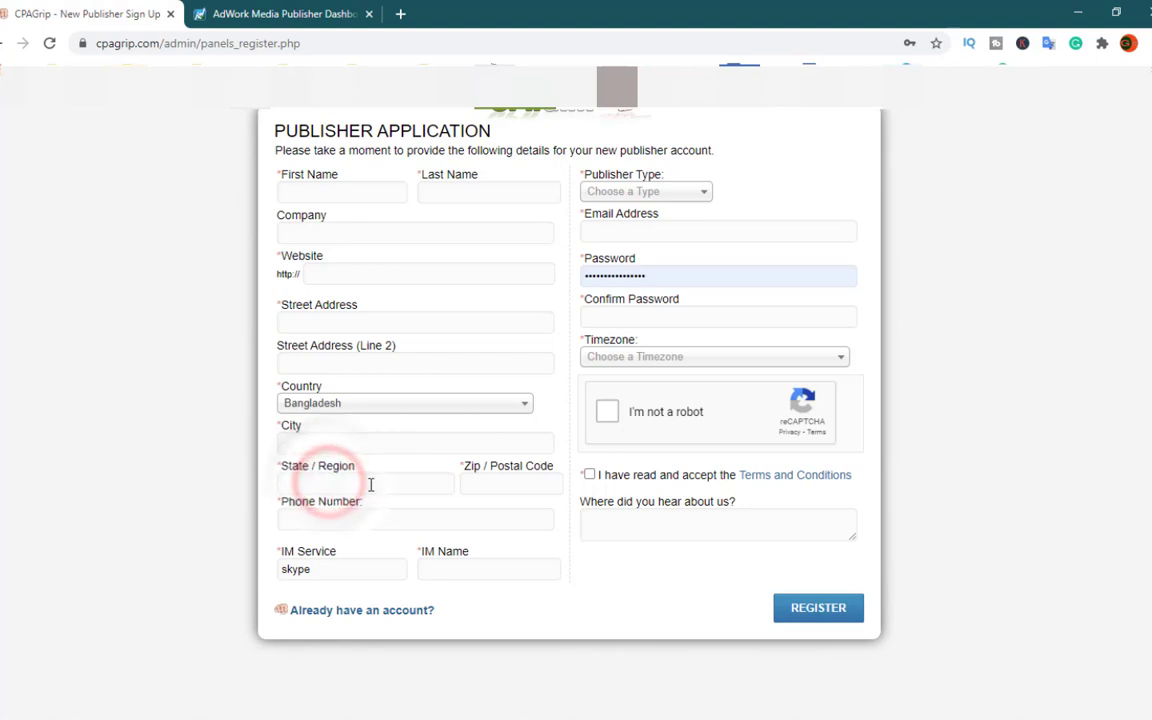
click(510, 485)
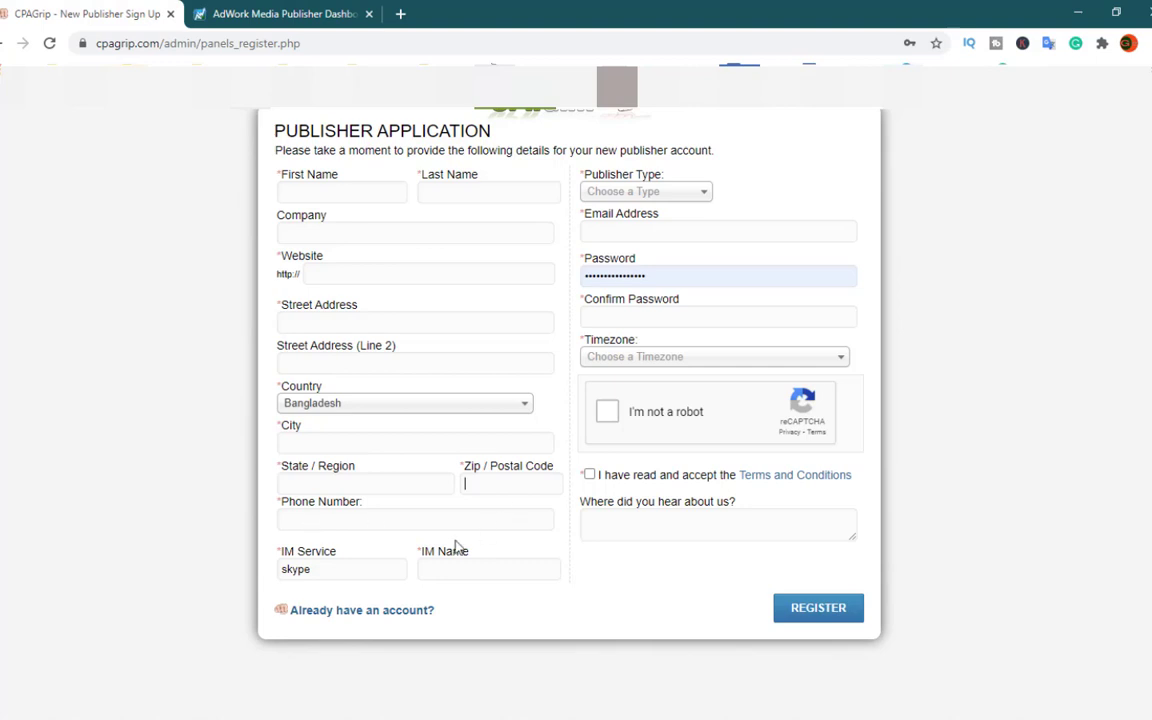
click(345, 518)
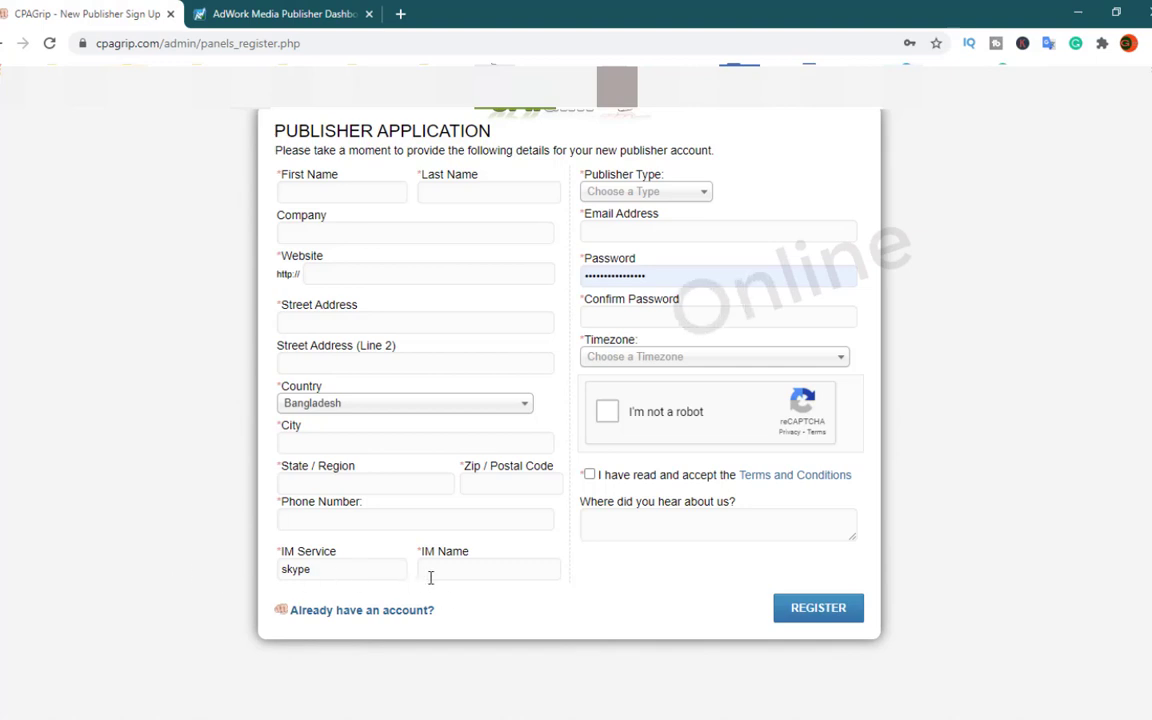
click(460, 570)
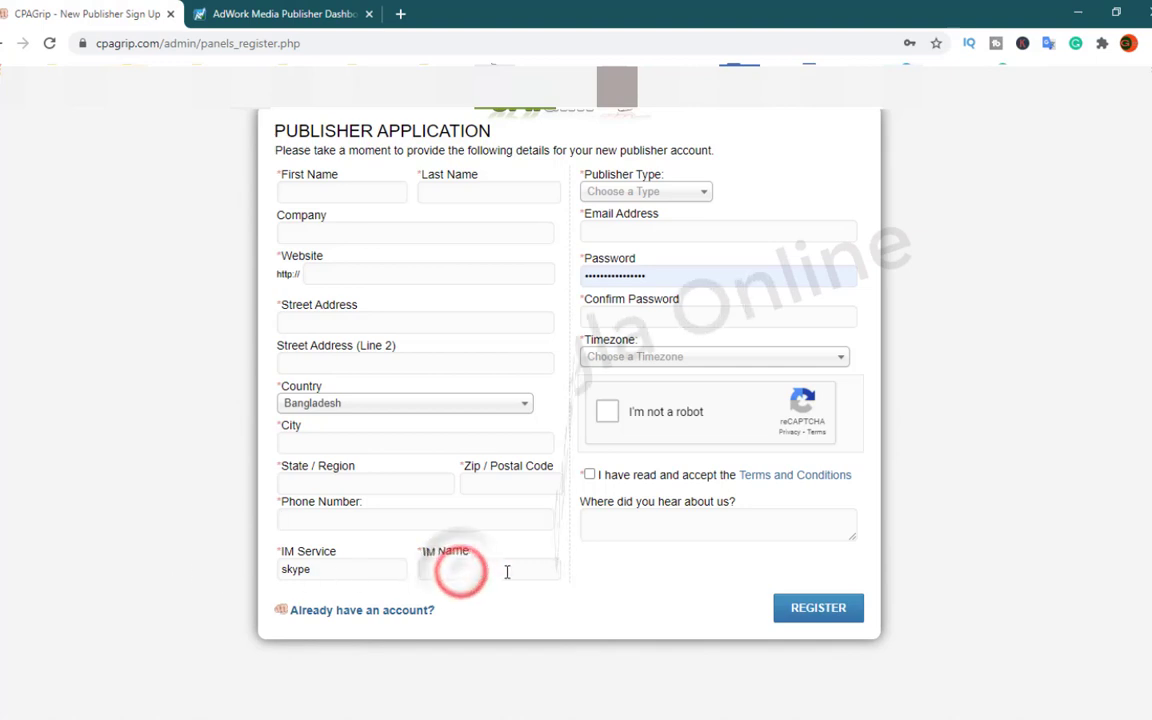
- Review the Publisher Type options and browse the Timezone list for the (GMT +6:00) Almaty, Dhaka, Colombo entry
click(700, 194)
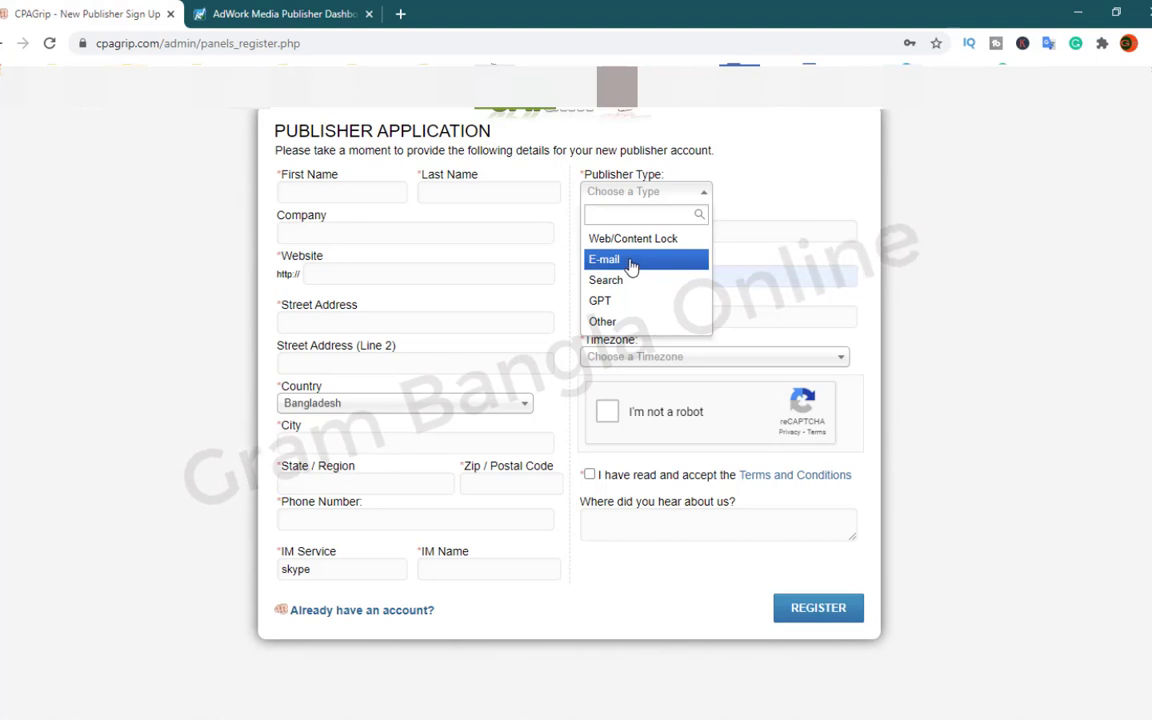
click(746, 252)
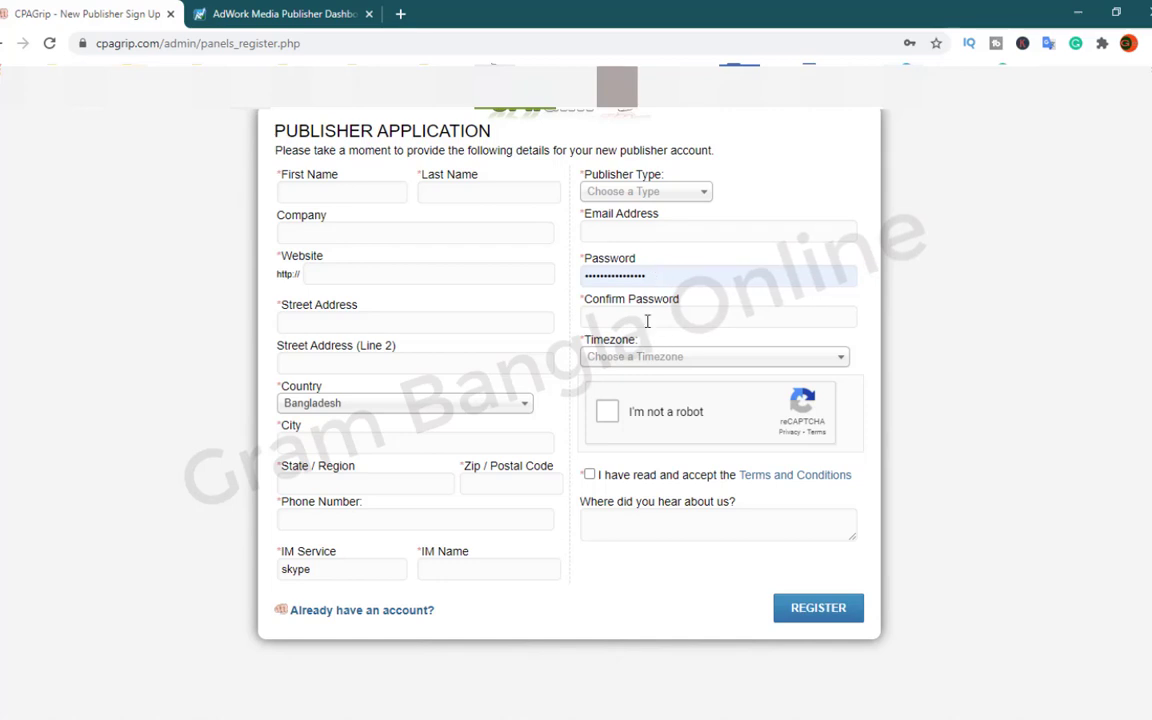
click(697, 362)
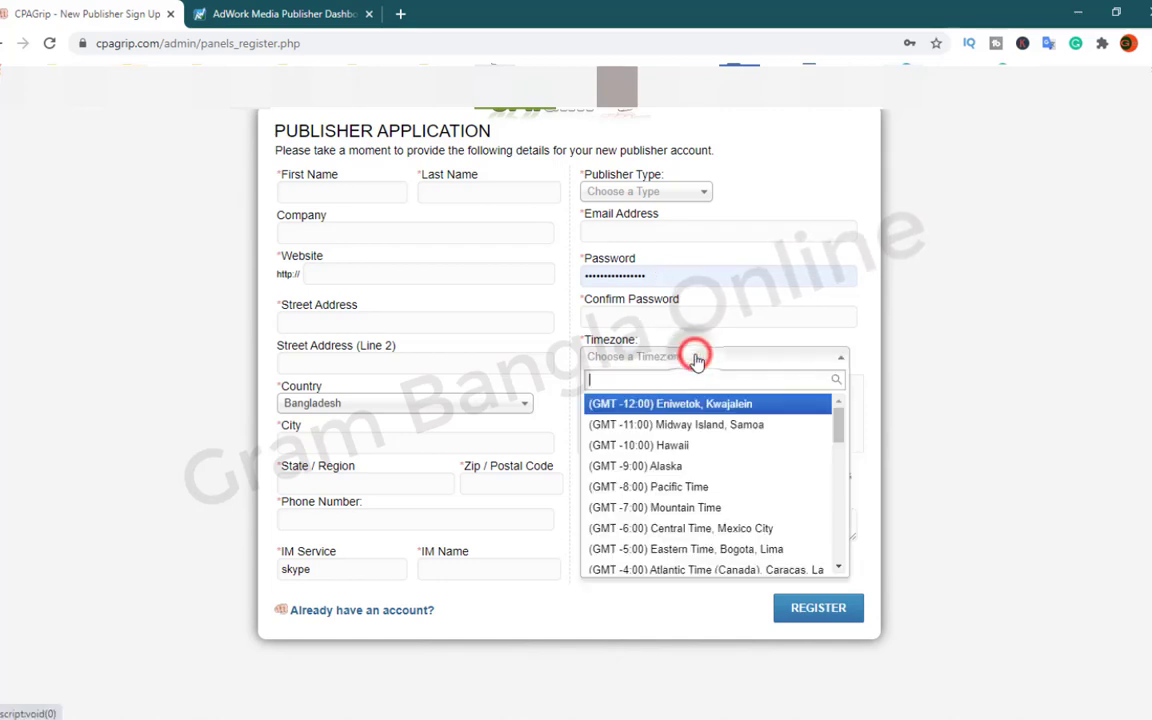
scroll(666, 505, down, 5)
scroll(662, 496, down, 3)
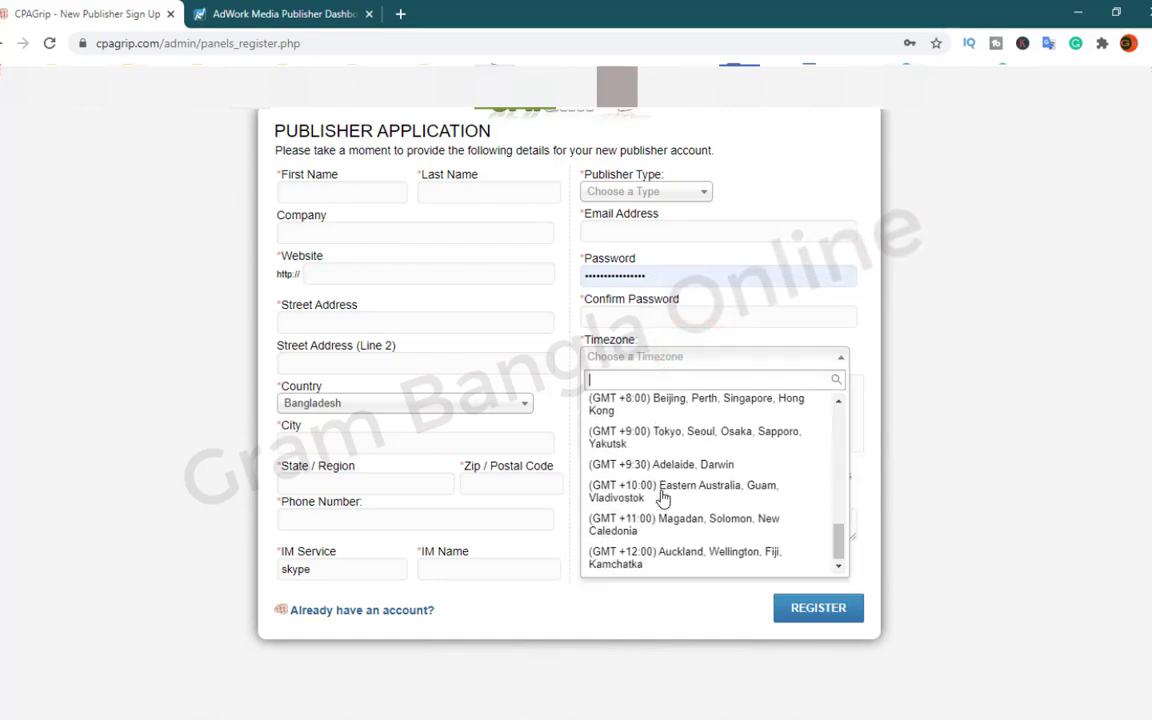
scroll(662, 494, up, 6)
scroll(662, 487, up, 4)
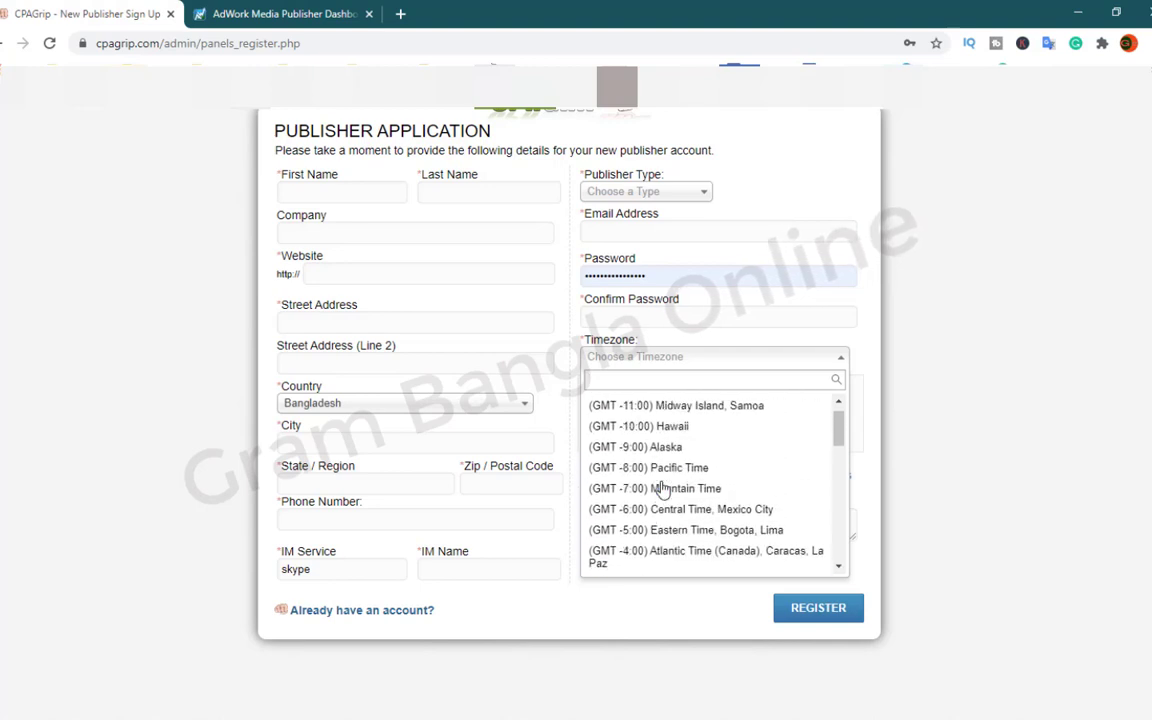
scroll(662, 488, down, 6)
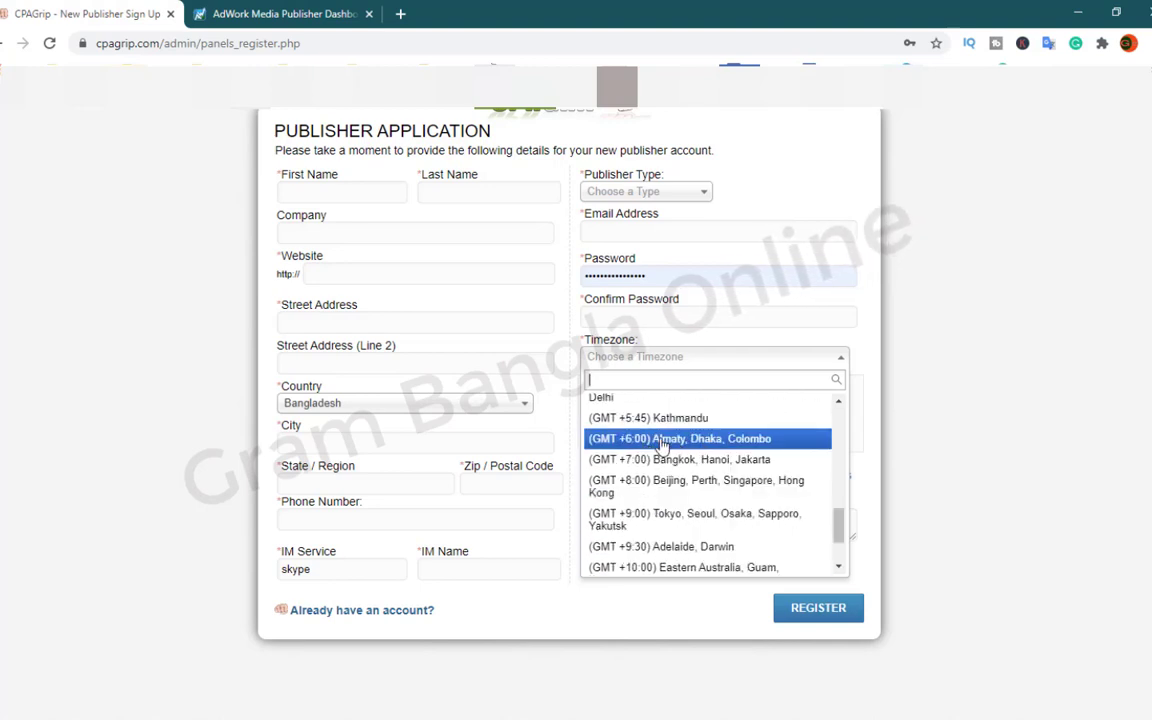
click(1005, 352)
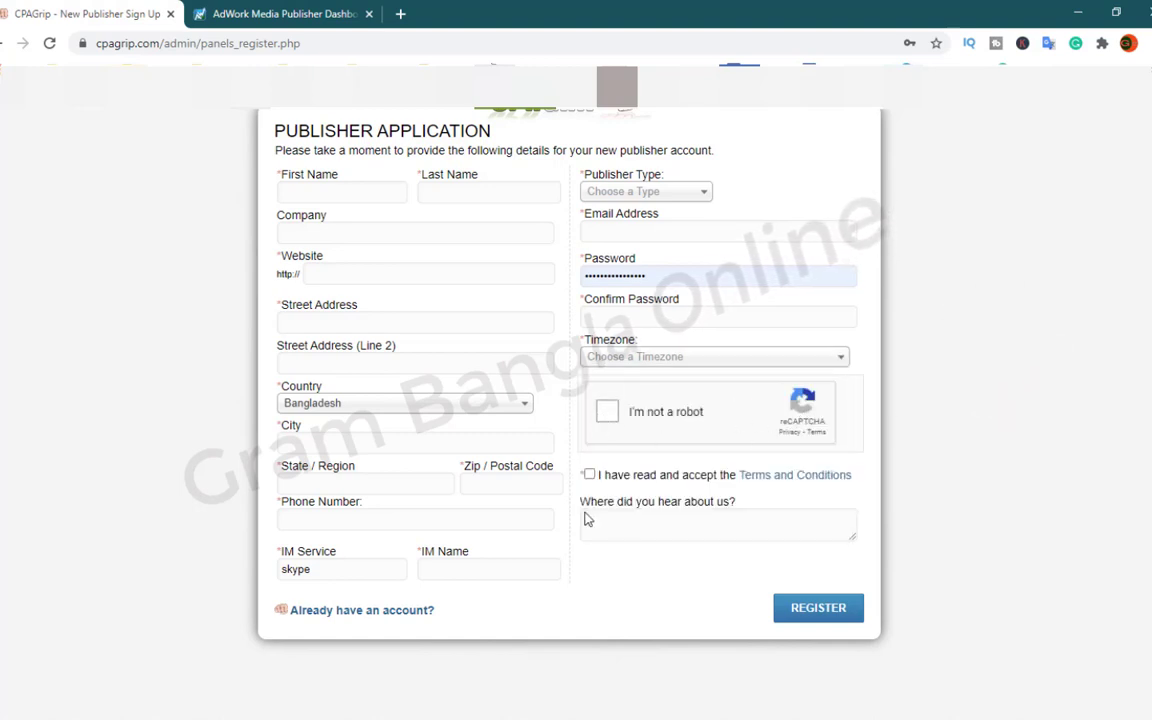
- Complete the reCAPTCHA by selecting the palm tree images, and accept the Terms and Conditions
click(607, 411)
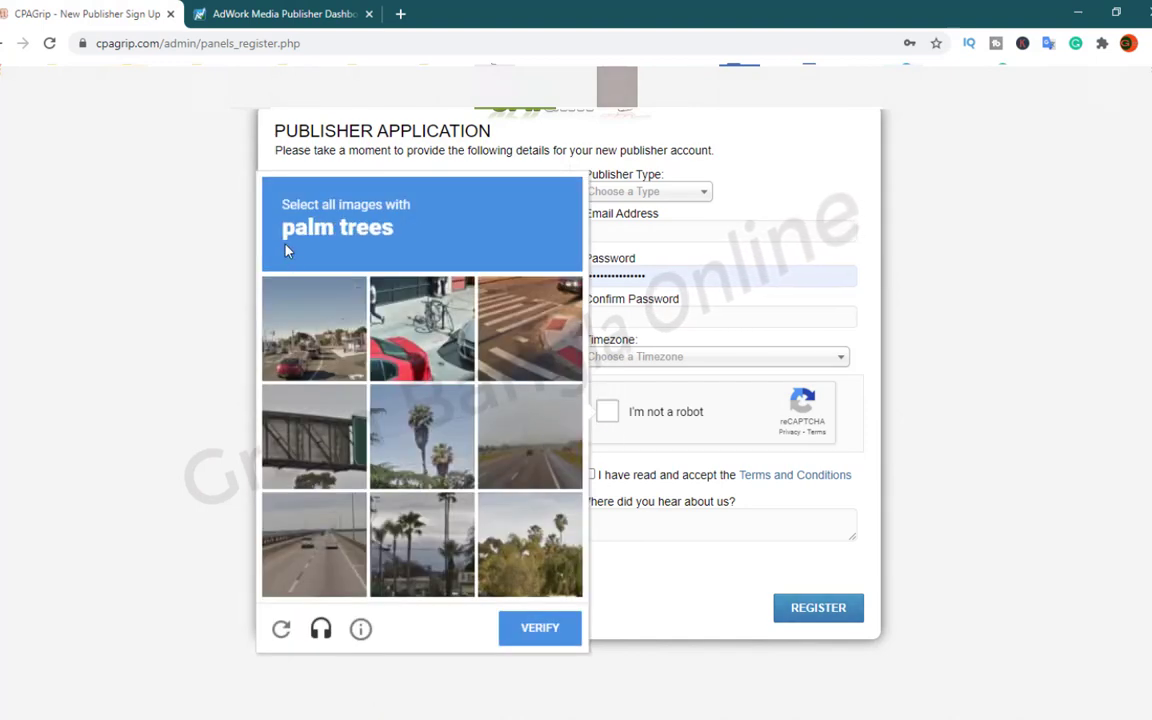
click(422, 437)
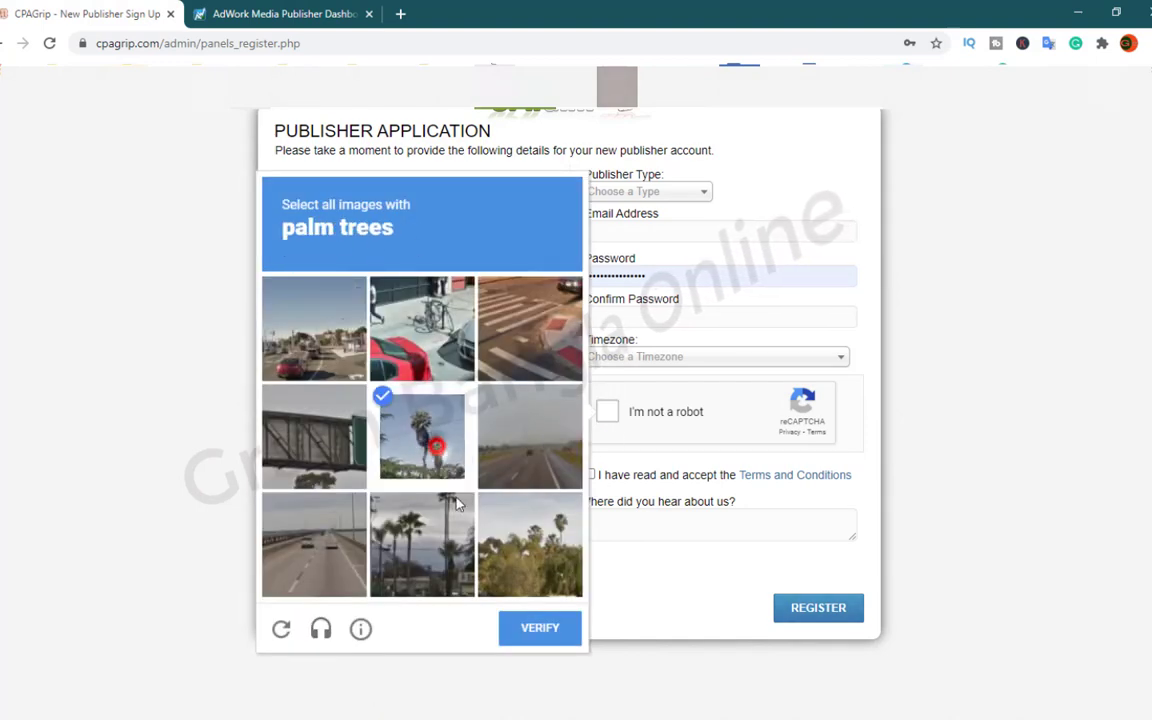
click(517, 550)
click(395, 568)
click(540, 628)
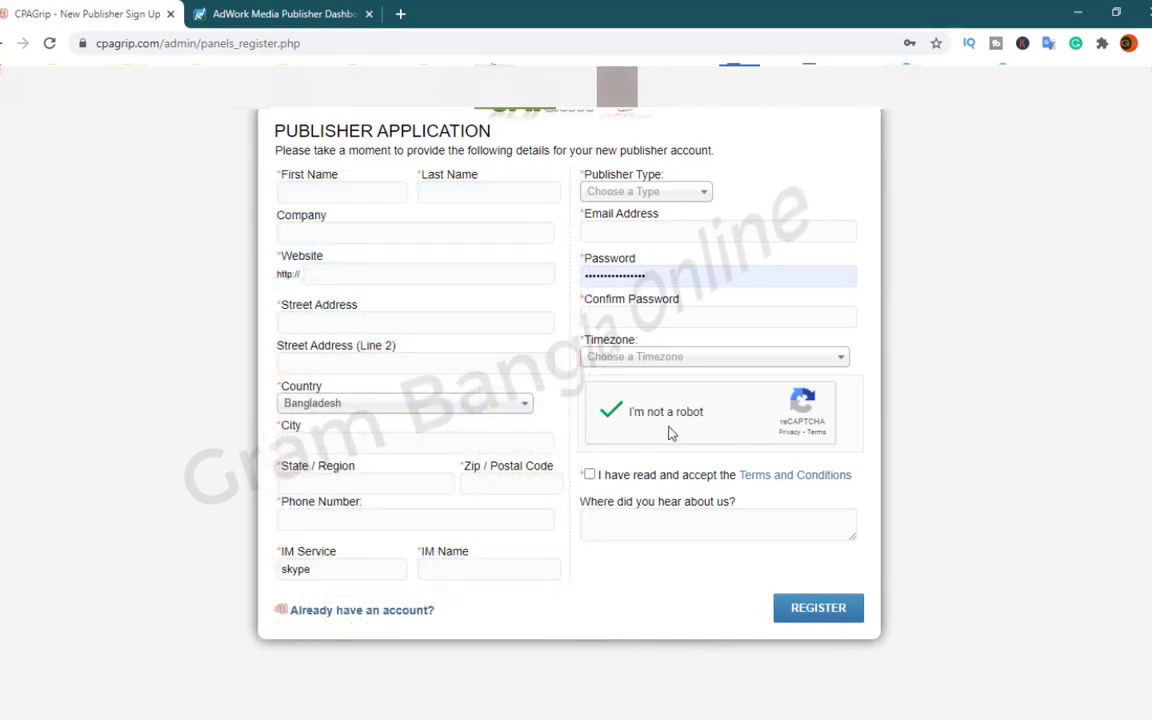
click(590, 475)
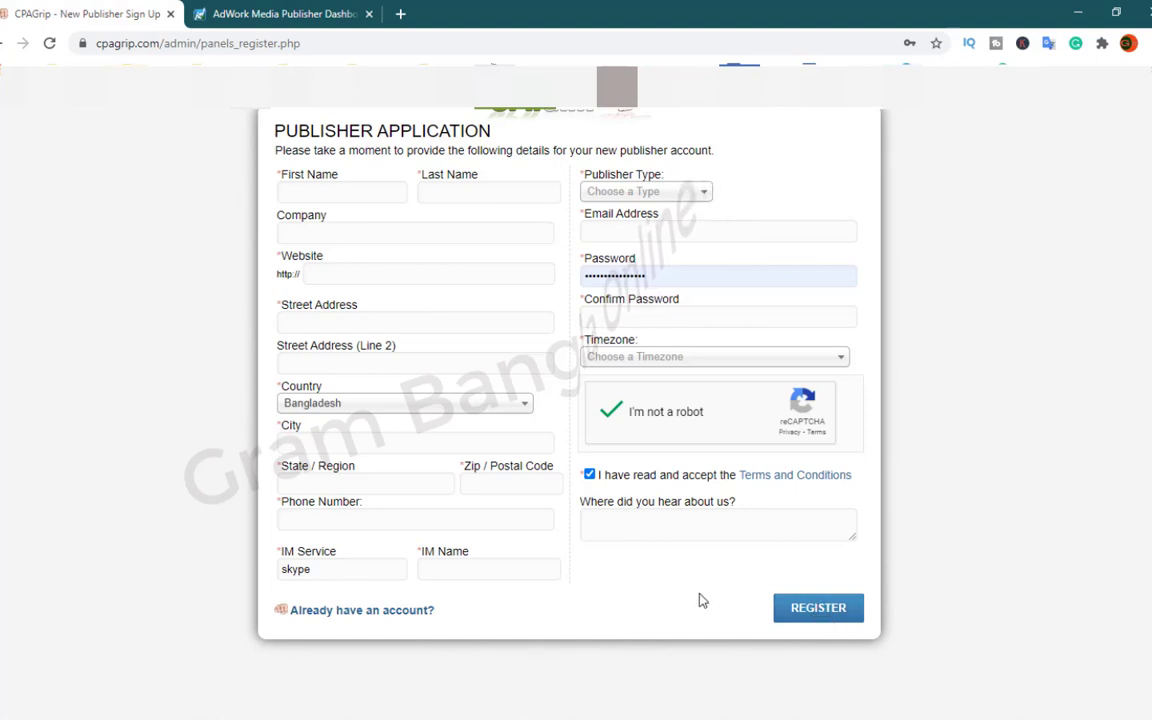
click(1000, 334)
click(124, 178)
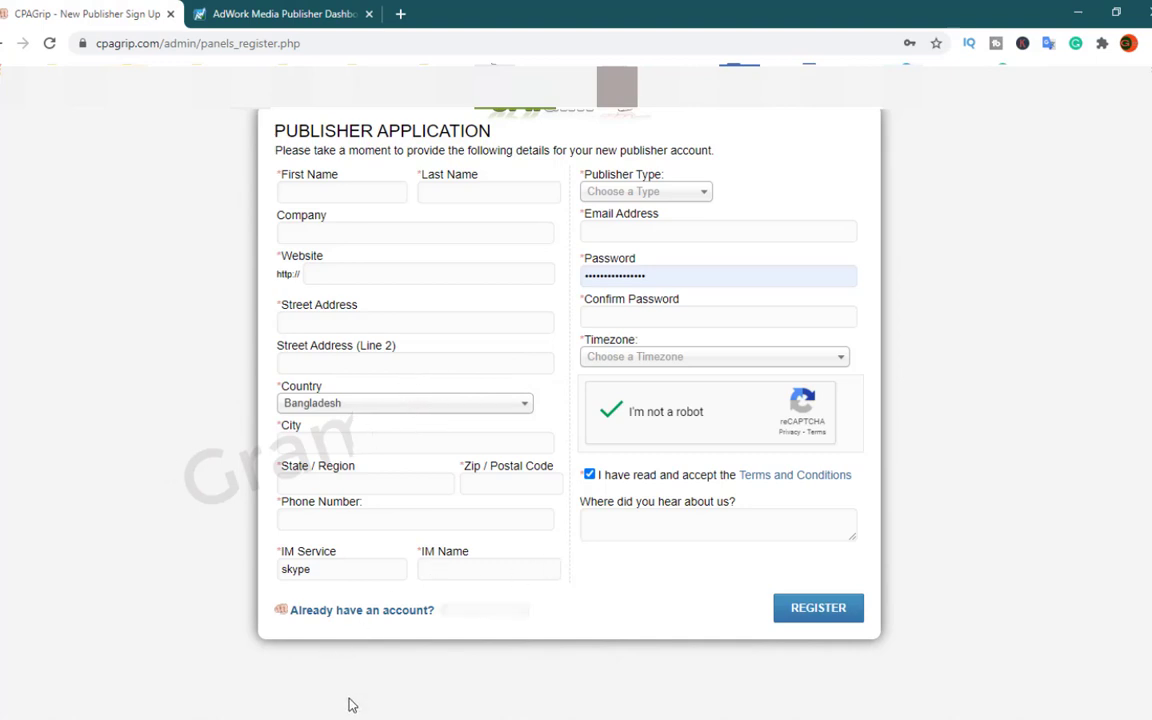
mouse_move(393, 719)
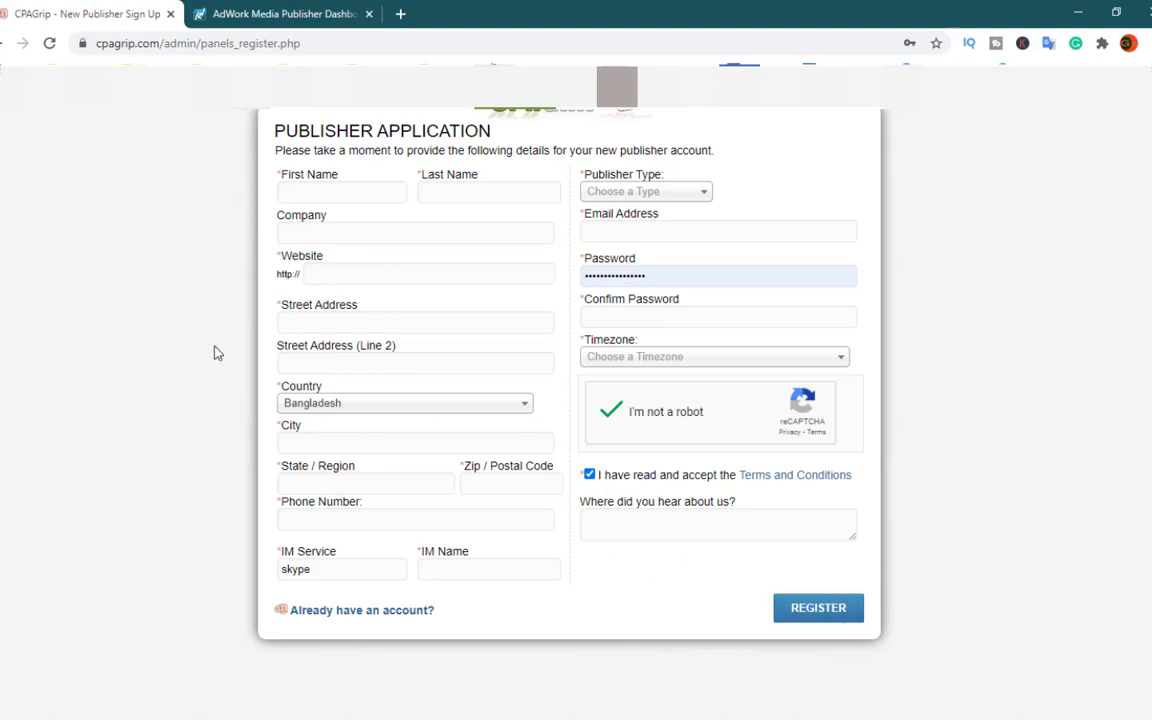
- Switch to the AdWork Media homepage and open its publisher sign-up page
click(274, 14)
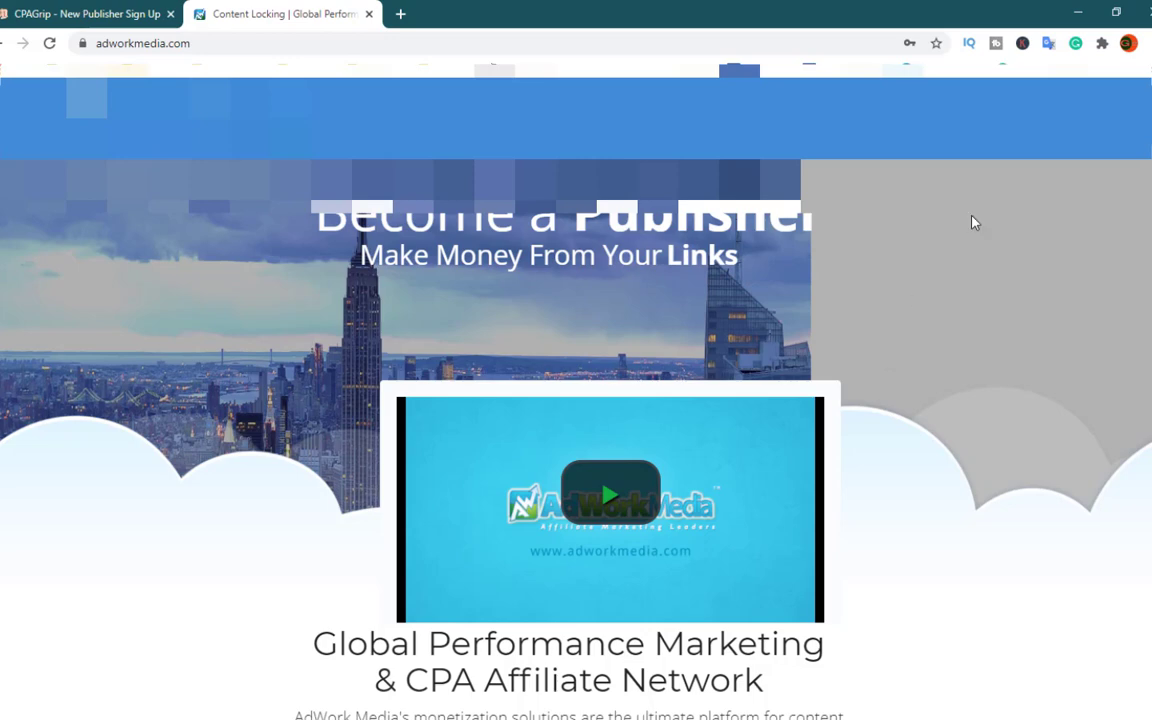
scroll(764, 373, down, 4)
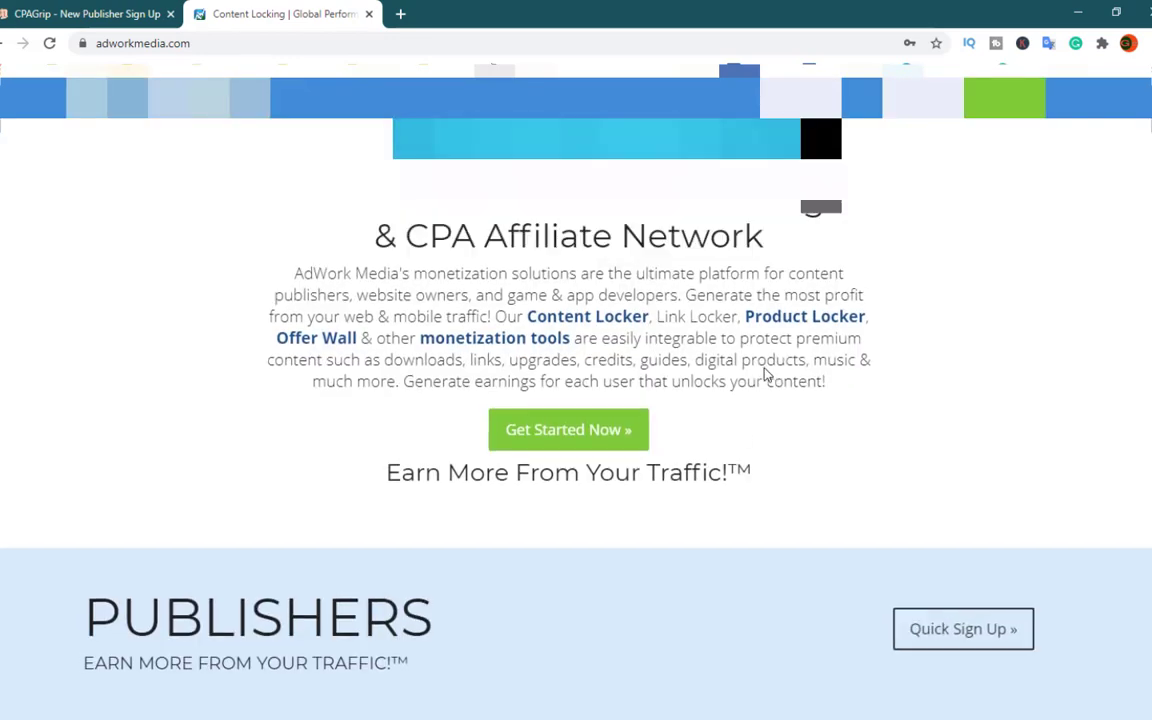
scroll(764, 373, up, 4)
scroll(764, 373, down, 5)
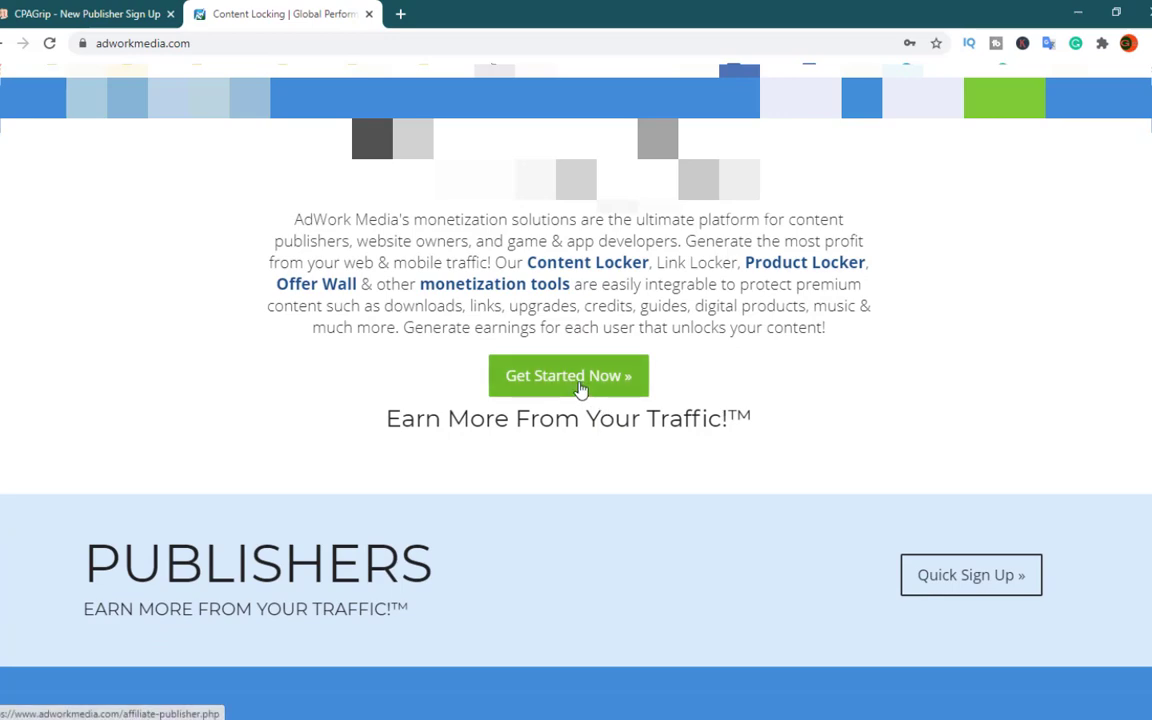
scroll(581, 393, up, 3)
scroll(570, 330, down, 4)
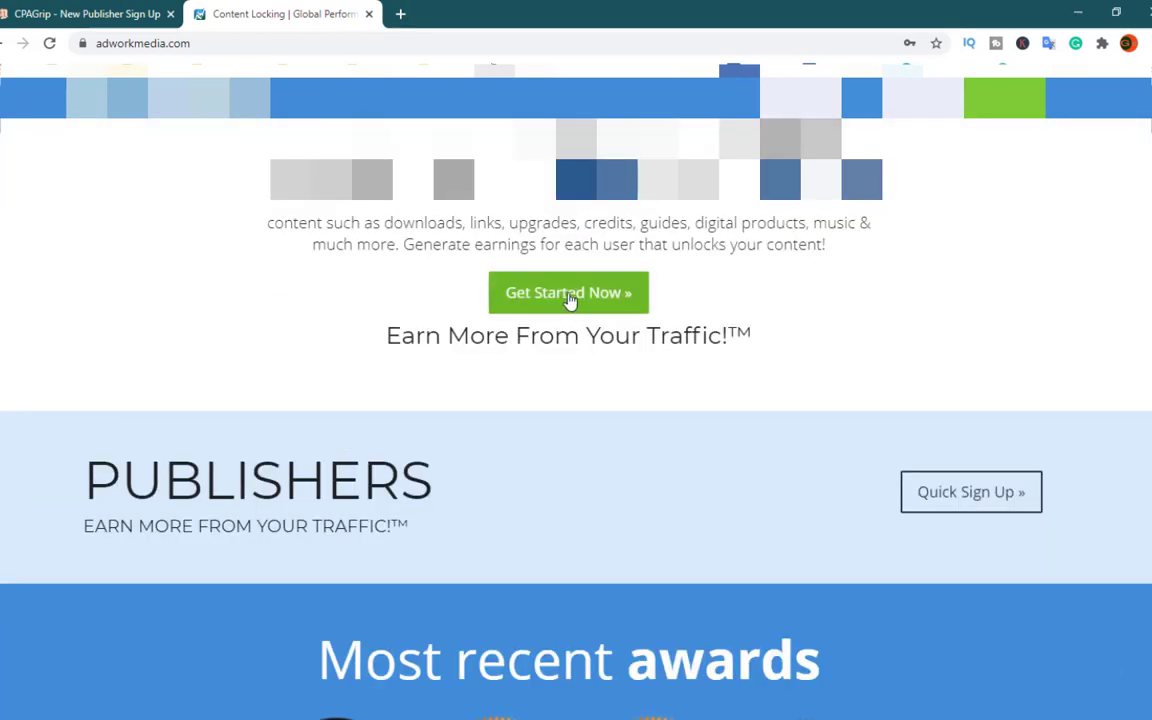
click(578, 293)
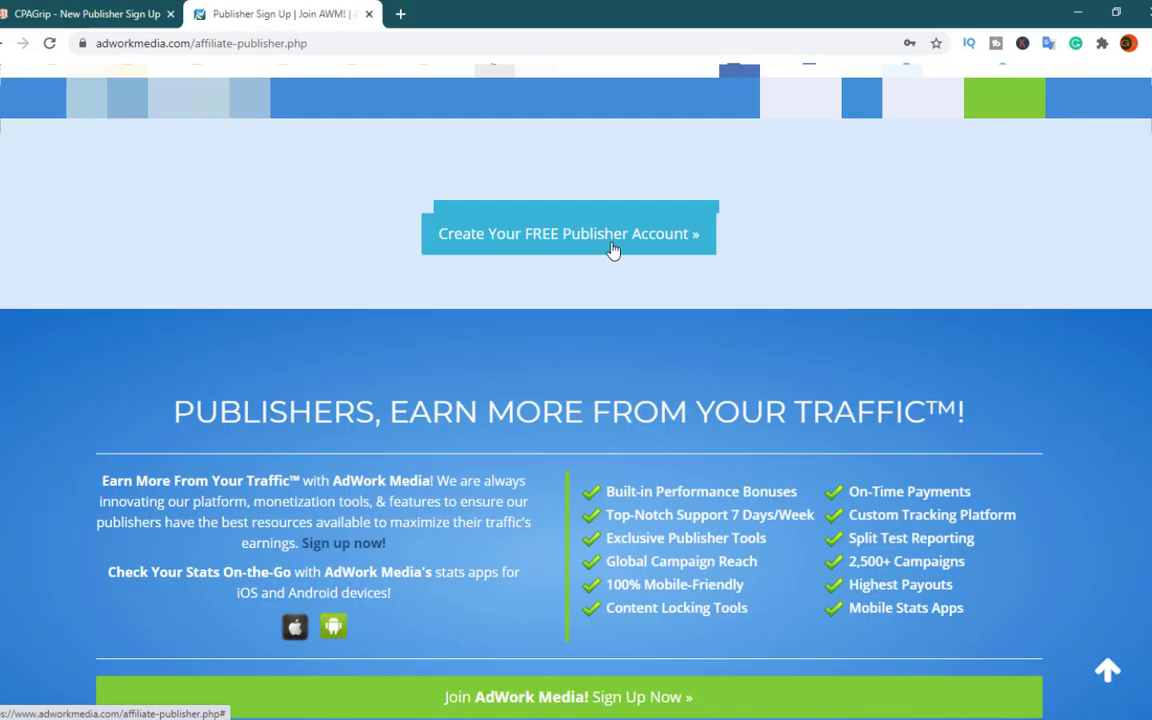
- Open the application form for creating a free AdWork Media publisher account
scroll(676, 275, up, 5)
scroll(566, 404, down, 3)
click(566, 402)
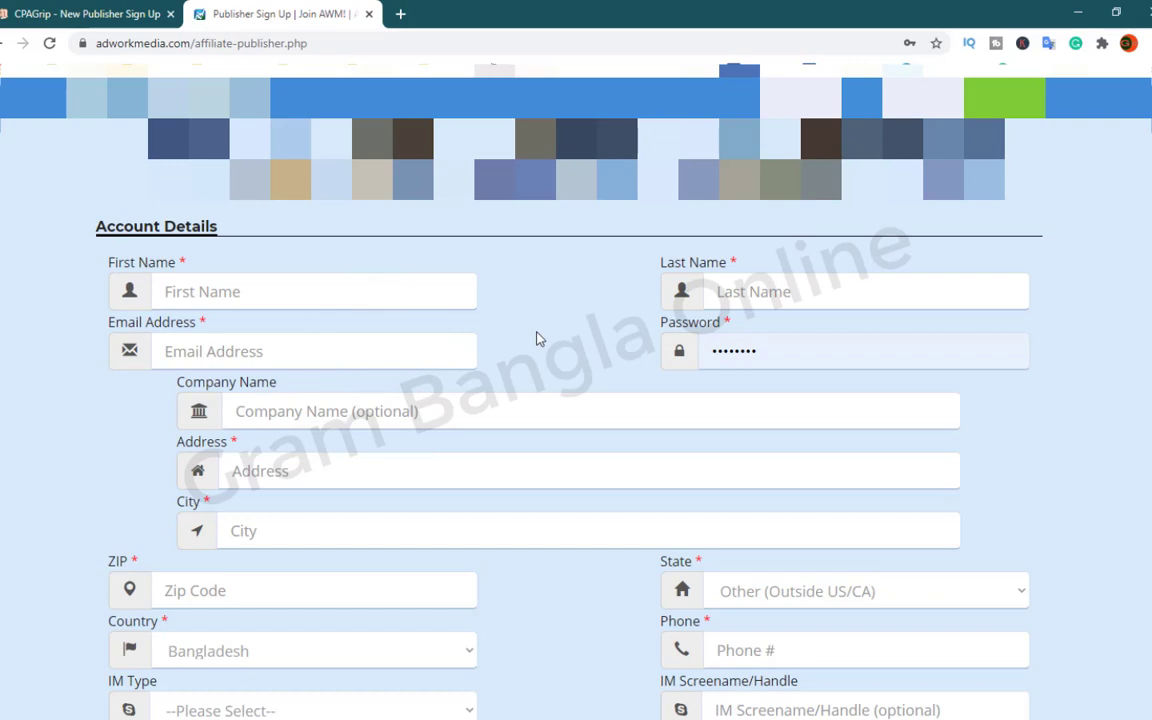
- Examine the Account Details, Account Type and Website & Promotion Details sections of the AdWork Media sign-up form
scroll(536, 339, down, 1)
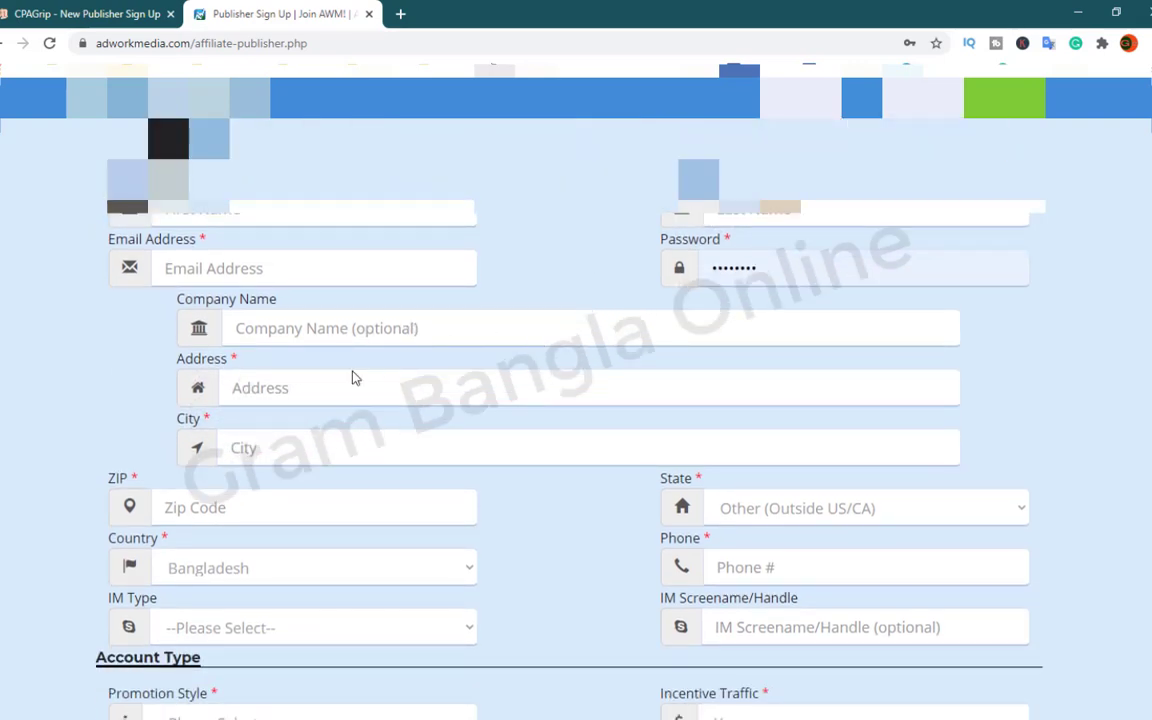
scroll(890, 540, down, 2)
scroll(303, 220, up, 2)
scroll(336, 339, down, 1)
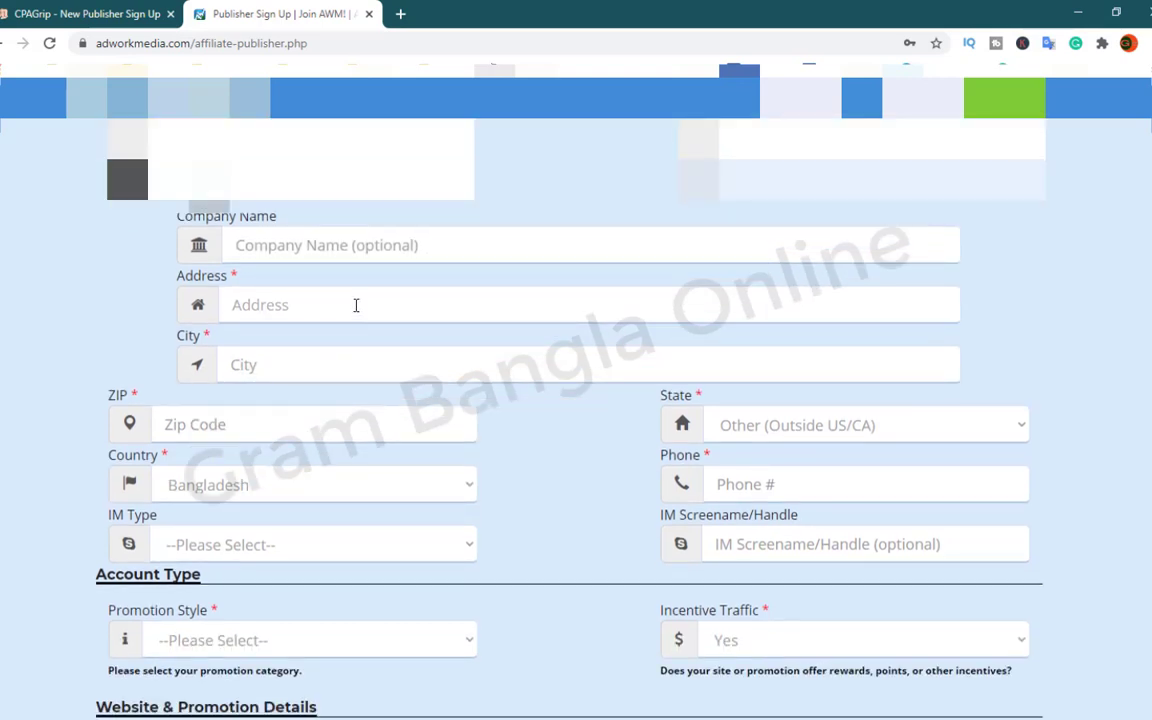
scroll(375, 360, down, 1)
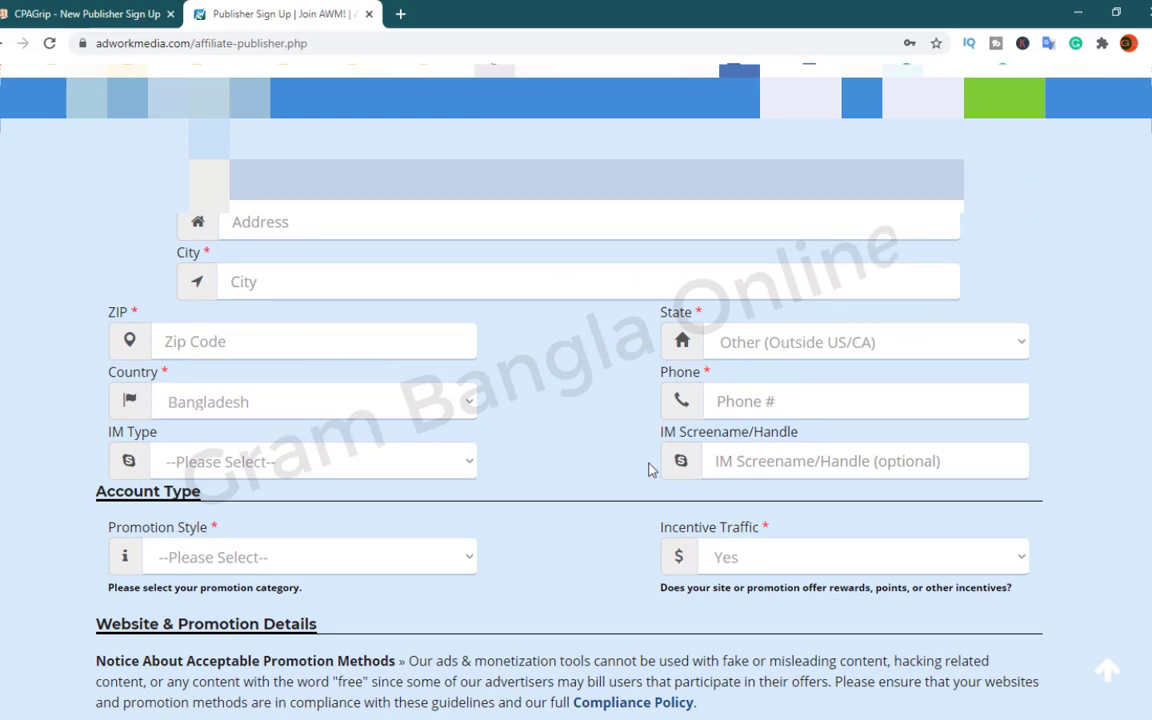
scroll(600, 400, down, 1)
scroll(305, 472, down, 1)
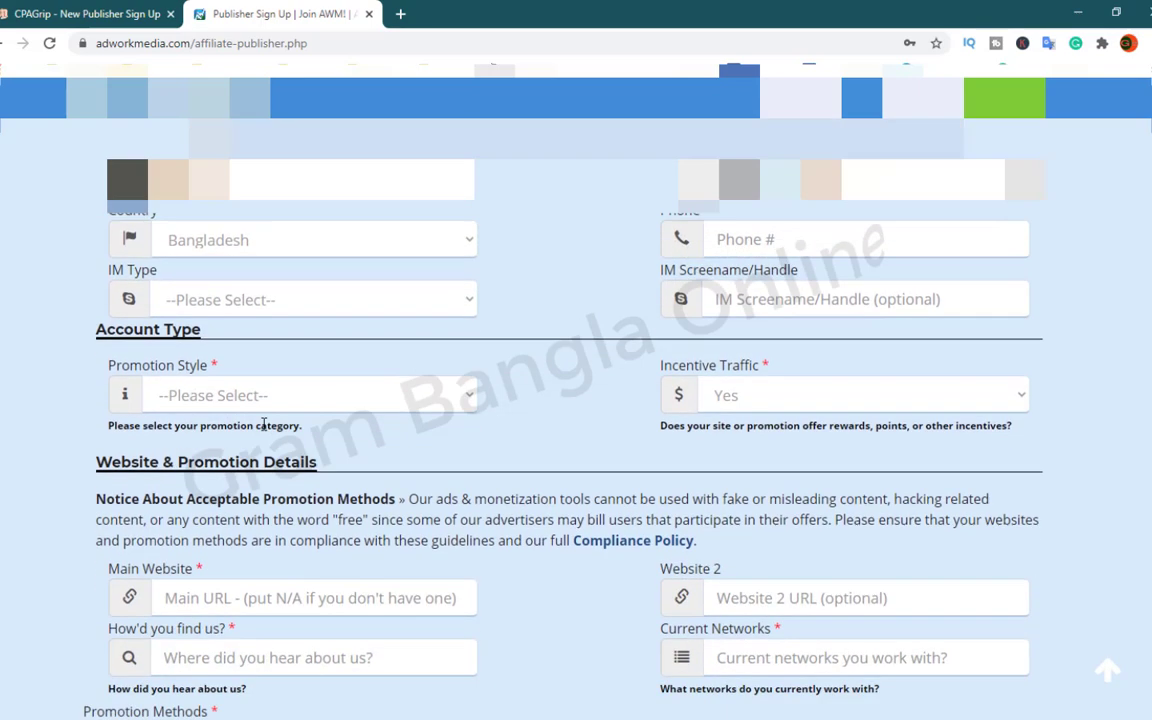